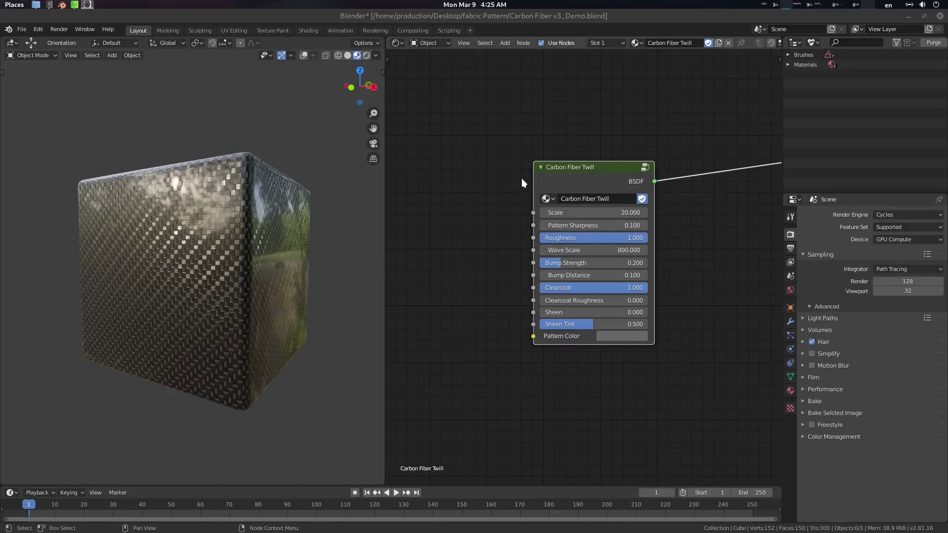
Set the Scale of the Carbon Fiber Twill node to 20.8
scroll(265, 221, "up", 2)
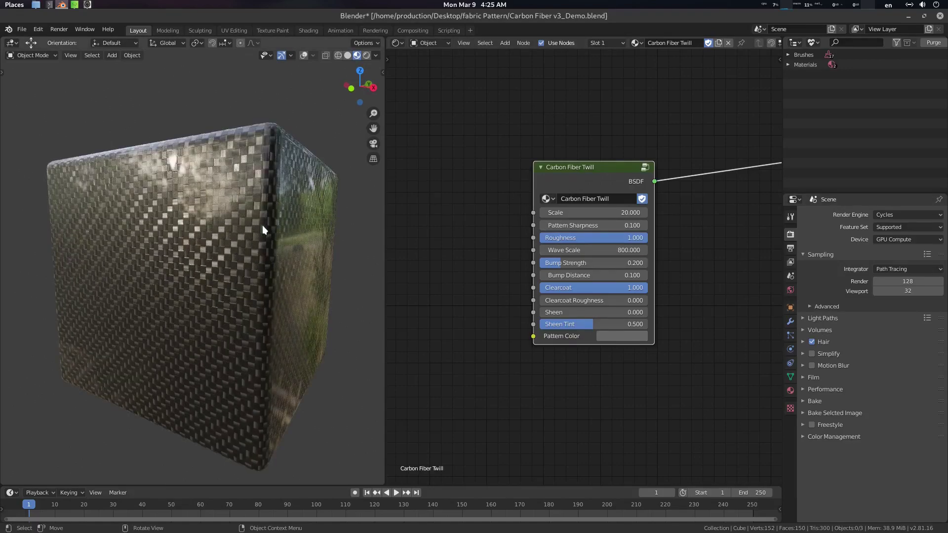
scroll(253, 262, "down", 3)
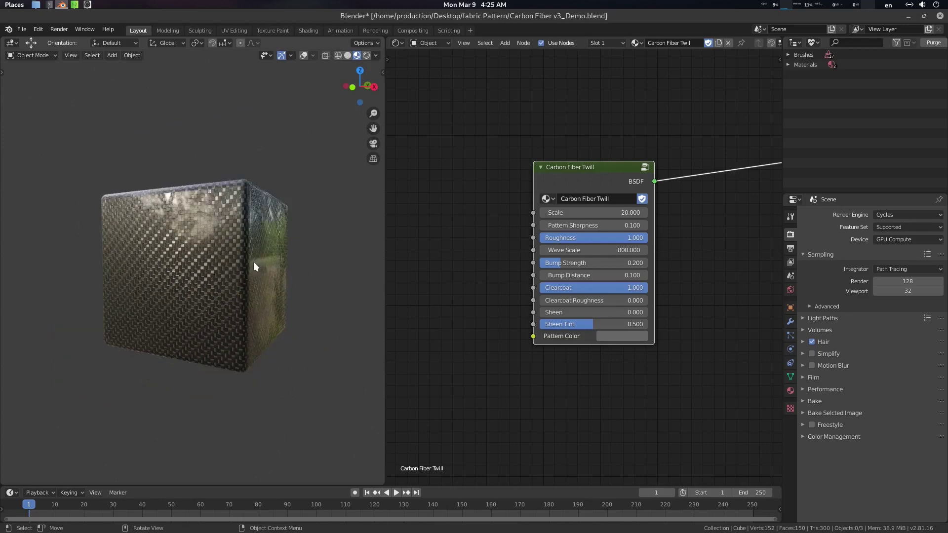
middle_click_drag(253, 261, 268, 256)
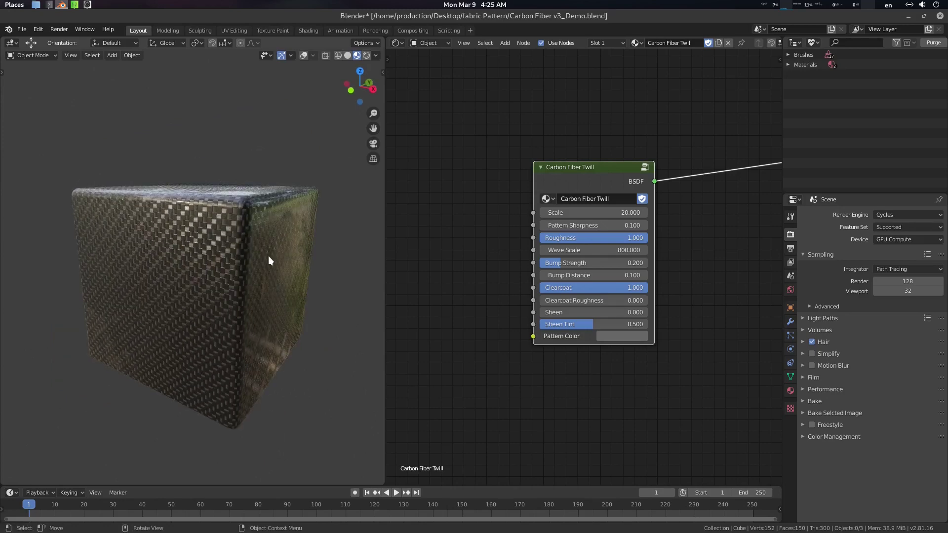
left_click_drag(627, 210, 636, 210)
Examine the nodes inside the Carbon Fiber Twill group, including its nested Twill Pattern group, and return to the material's top level
key("Tab")
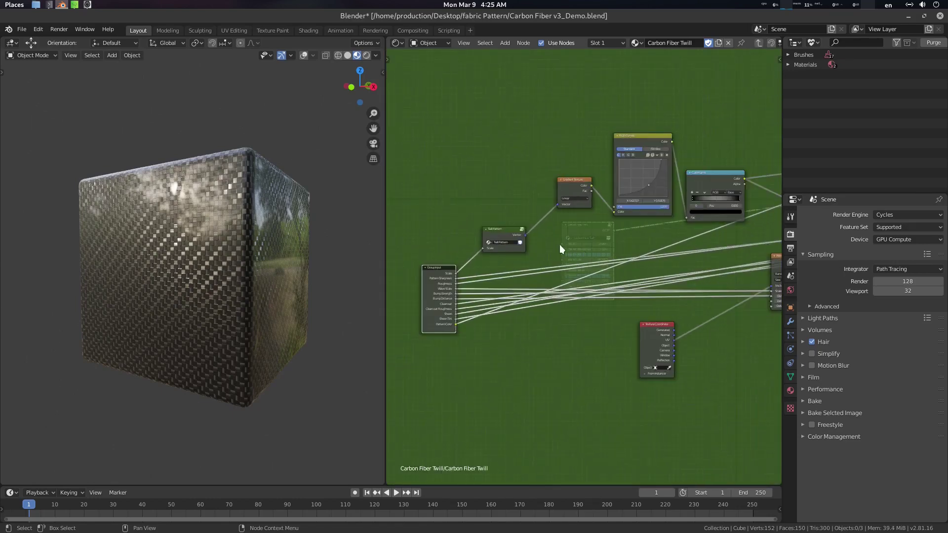
left_click(506, 230)
key("Tab")
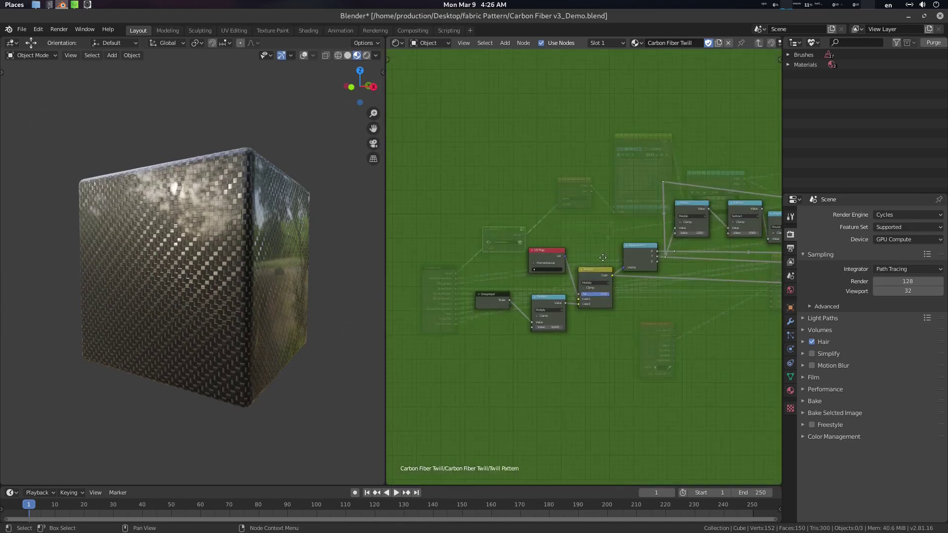
key("Tab")
left_click(630, 240)
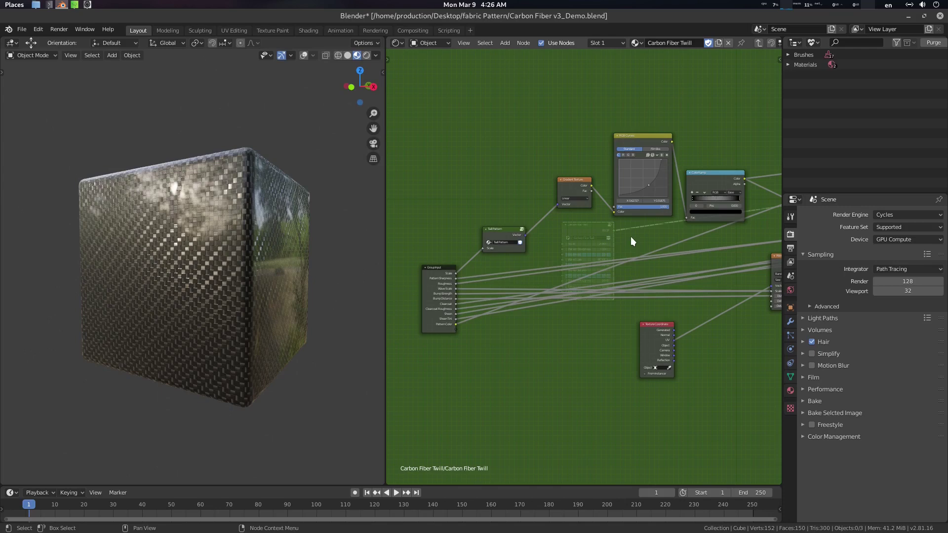
left_click(446, 268)
key("Tab")
scroll(519, 268, "up", 6)
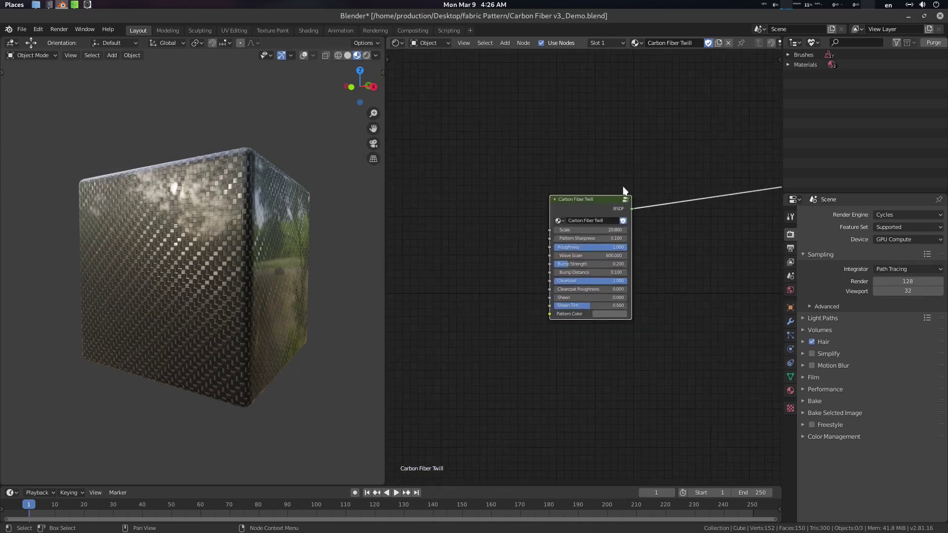
key("Tab")
scroll(558, 233, "down", 5)
middle_click_drag(755, 236, 408, 257)
scroll(642, 247, "down", 5)
key("Tab")
scroll(616, 262, "up", 8)
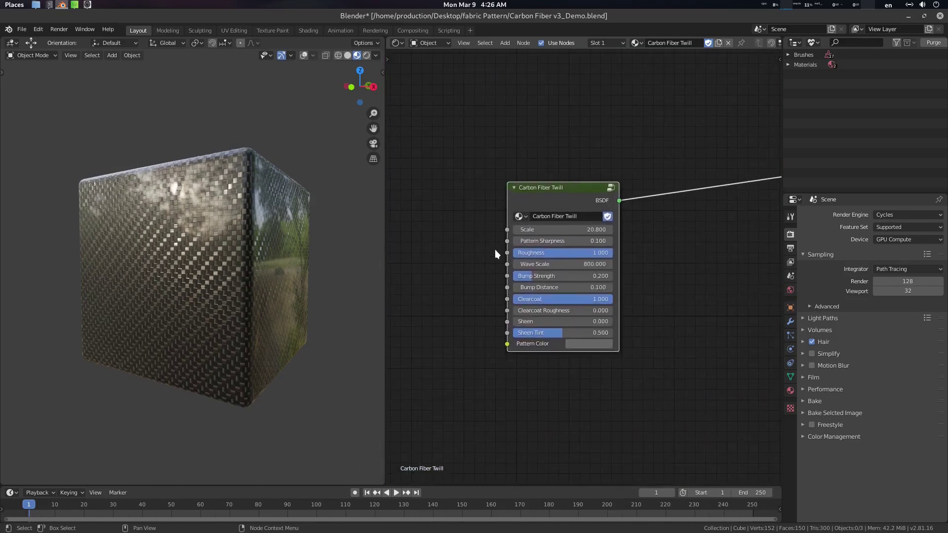
Select the cube and switch its material to Carbon Fiber Plain
scroll(494, 250, "up", 2)
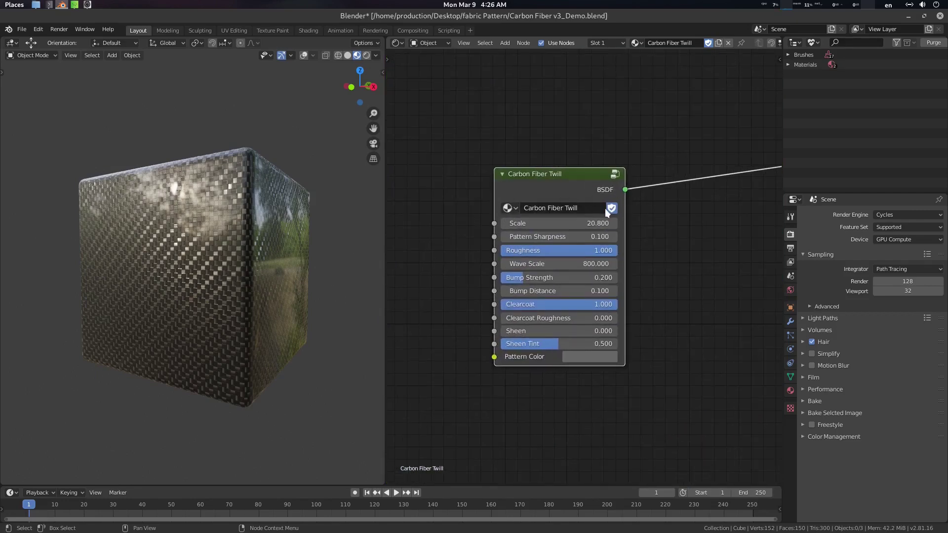
middle_click_drag(315, 211, 315, 231)
scroll(306, 253, "up", 4)
scroll(312, 215, "down", 3)
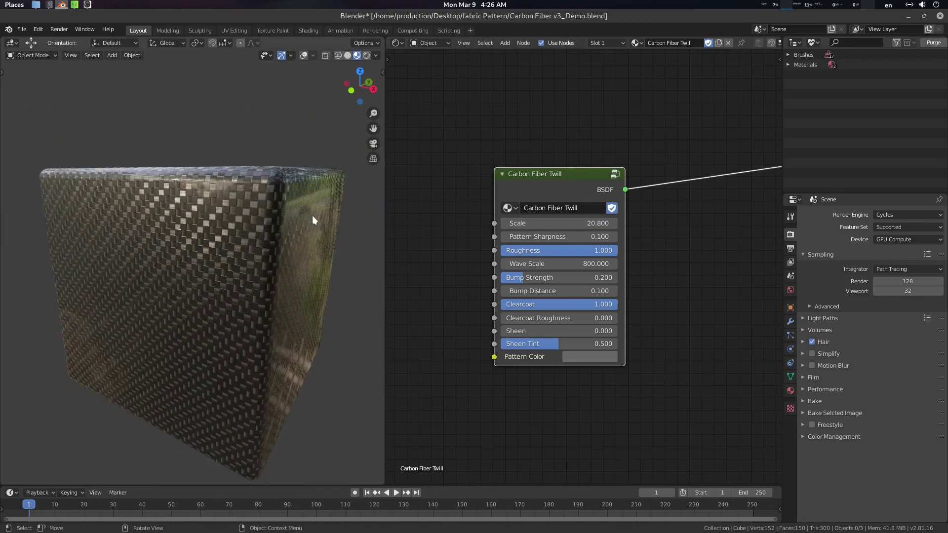
left_click(321, 191)
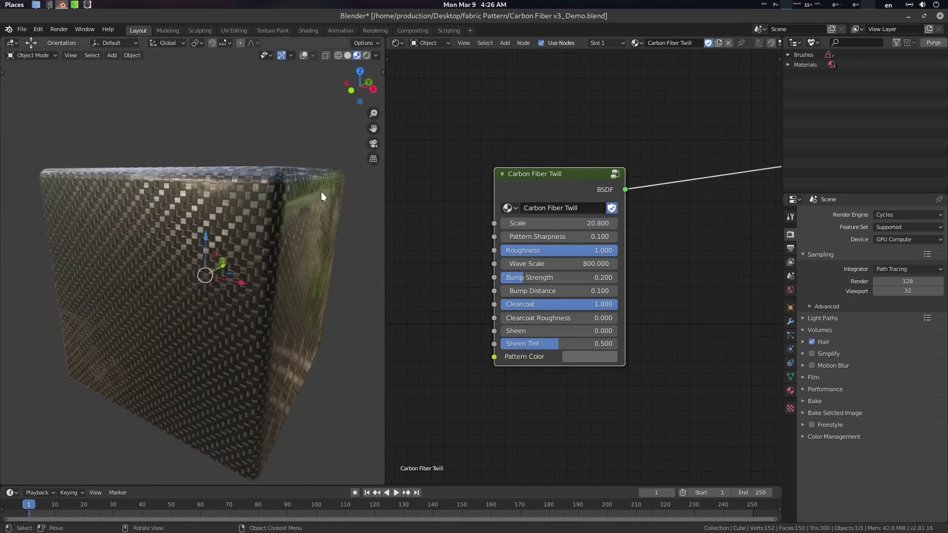
left_click(637, 45)
left_click(666, 58)
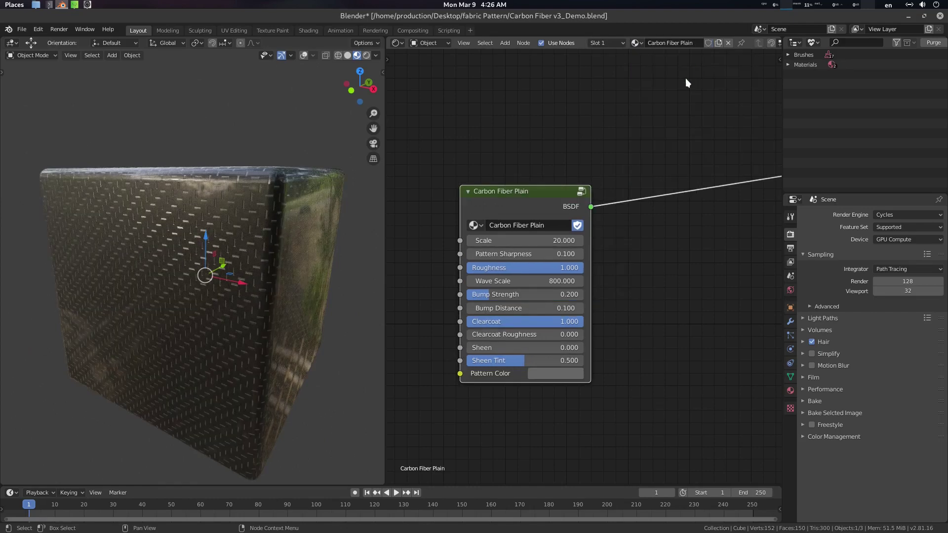
Set the Scale of the Carbon Fiber Plain node to 27.3
middle_click_drag(255, 257, 301, 295)
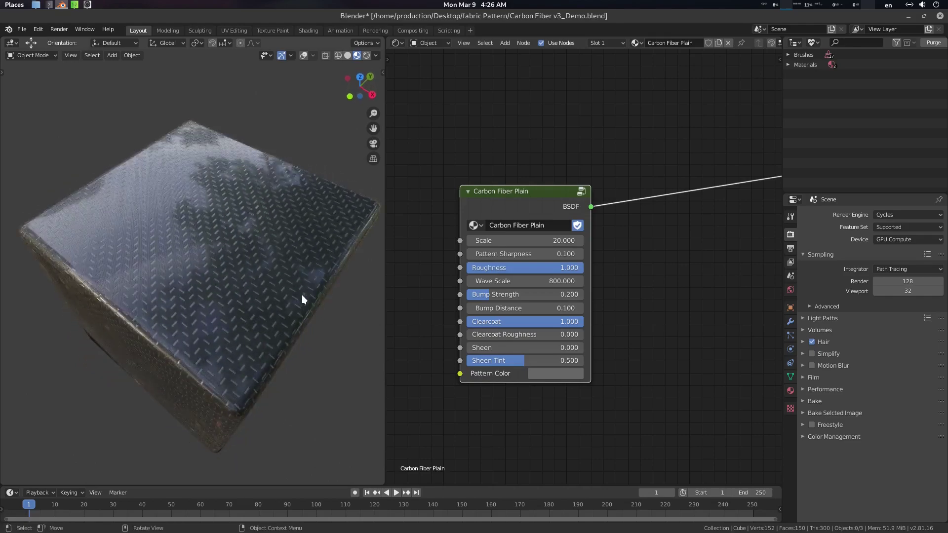
scroll(301, 294, "up", 5)
scroll(301, 294, "down", 5)
left_click_drag(552, 244, 553, 244)
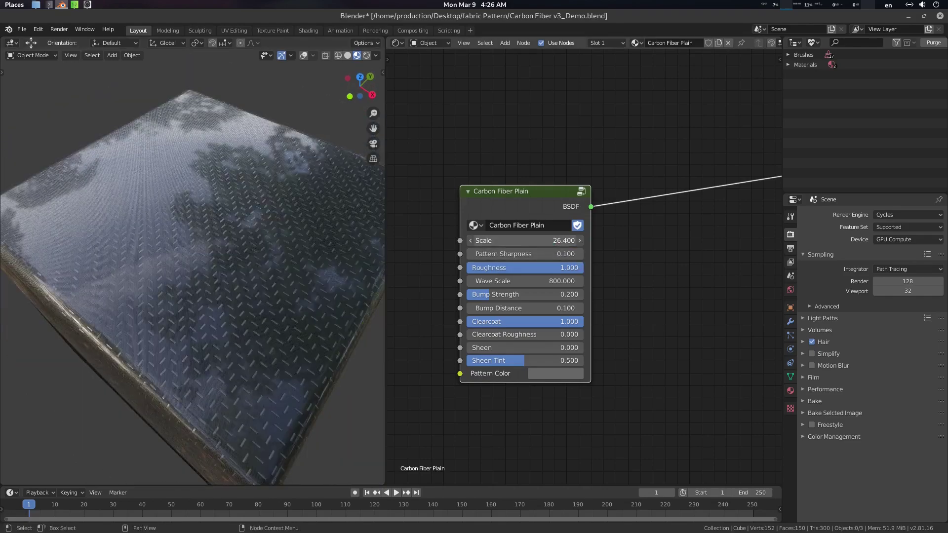
middle_click_drag(326, 275, 339, 200)
scroll(339, 200, "down", 2)
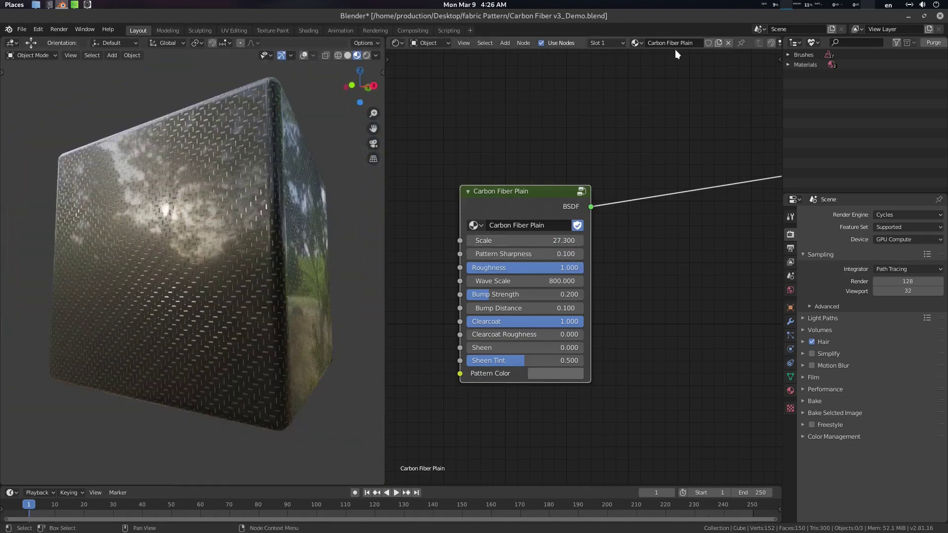
Switch the cube's material back to Carbon Fiber Twill and set its Scale to 27
left_click(635, 43)
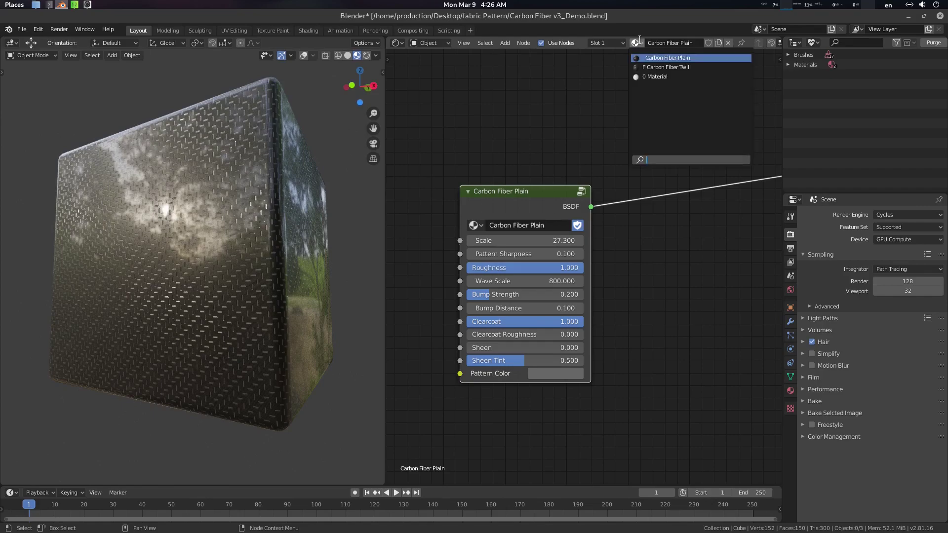
left_click(666, 66)
middle_click_drag(319, 222, 328, 197)
left_click_drag(555, 219, 586, 219)
middle_click_drag(296, 252, 310, 269)
scroll(292, 231, "up", 1)
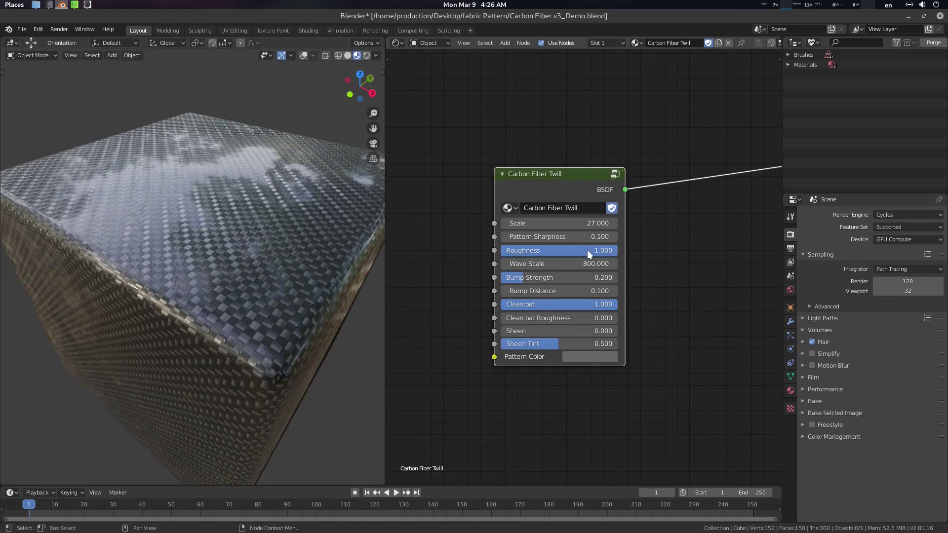
Try a Pattern Sharpness of 0.8 on the twill weave and return it to 0.1
left_click_drag(558, 236, 586, 236)
scroll(284, 262, "up", 5)
middle_click_drag(284, 262, 284, 258)
scroll(285, 258, "up", 2)
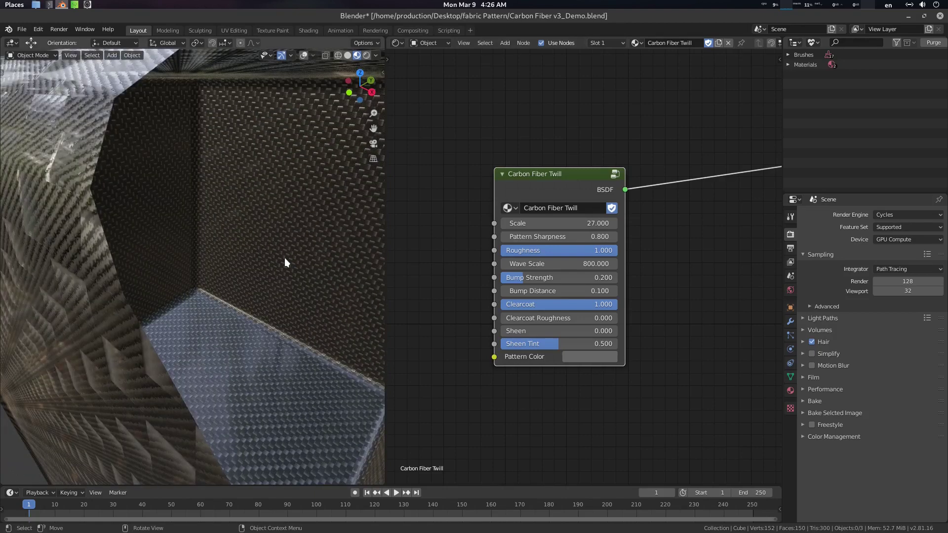
scroll(285, 257, "down", 4)
mouse_move(566, 237)
left_mouse_down()
mouse_move(610, 237)
mouse_move(548, 237)
left_mouse_up()
scroll(240, 252, "down", 5)
middle_click_drag(241, 252, 261, 200)
scroll(274, 200, "up", 4)
scroll(262, 200, "down", 4)
Try a lower Roughness on the Carbon Fiber Twill node and return it to 1
middle_click_drag(567, 269, 572, 271)
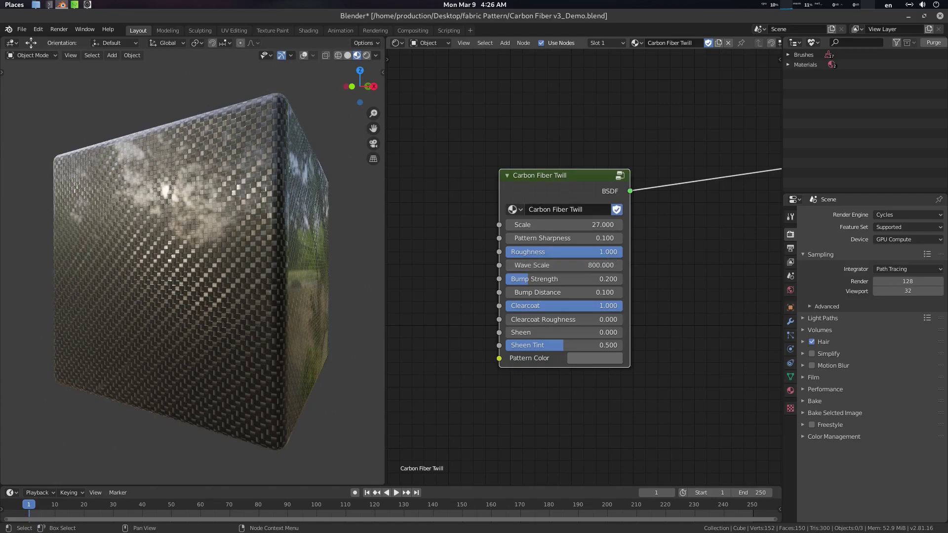
left_click_drag(563, 252, 444, 251)
scroll(270, 194, "down", 2)
middle_click_drag(271, 194, 284, 258)
scroll(274, 255, "up", 2)
scroll(277, 247, "up", 3)
left_click_drag(526, 253, 647, 253)
middle_click_drag(269, 288, 281, 239)
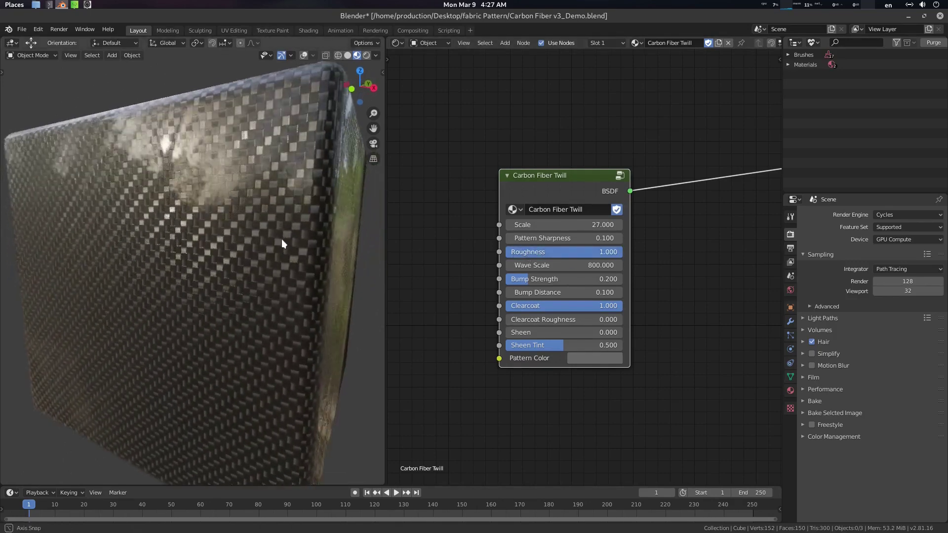
Lower the twill node's Wave Scale to 797 to inspect the weave up close, and raise it to 803.9
mouse_move(582, 265)
left_mouse_down()
mouse_move(599, 265)
mouse_move(578, 265)
left_mouse_up()
middle_click_drag(282, 200, 202, 339)
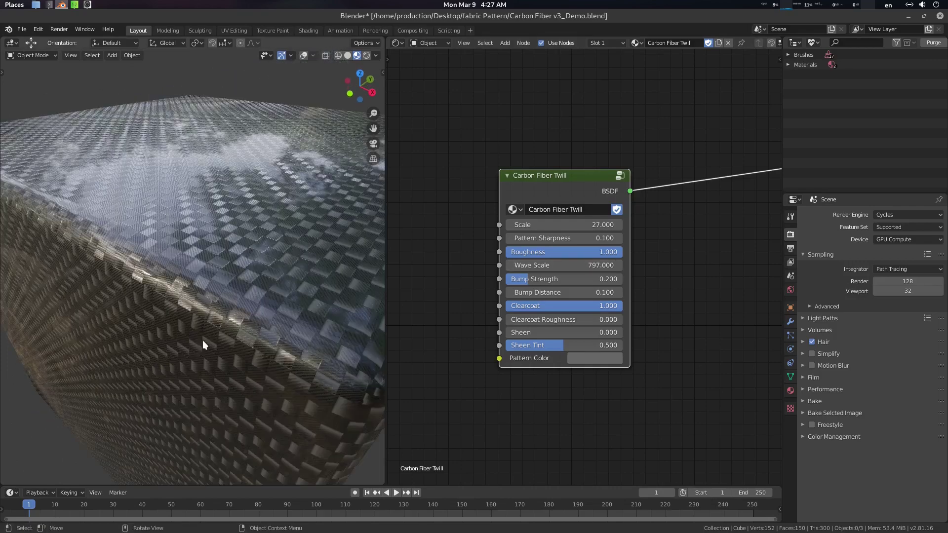
scroll(250, 315, "up", 3)
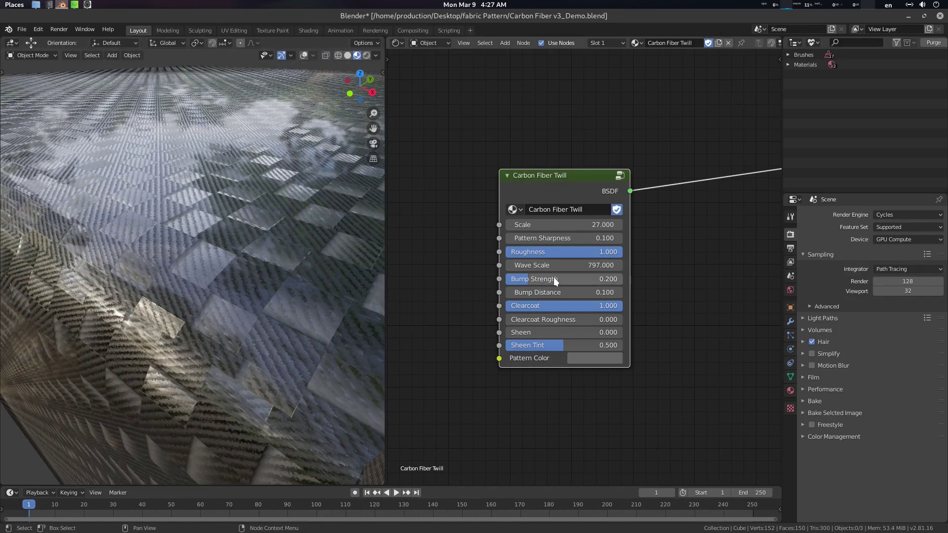
left_click_drag(553, 265, 558, 265)
scroll(304, 310, "down", 4)
middle_click_drag(303, 309, 307, 264)
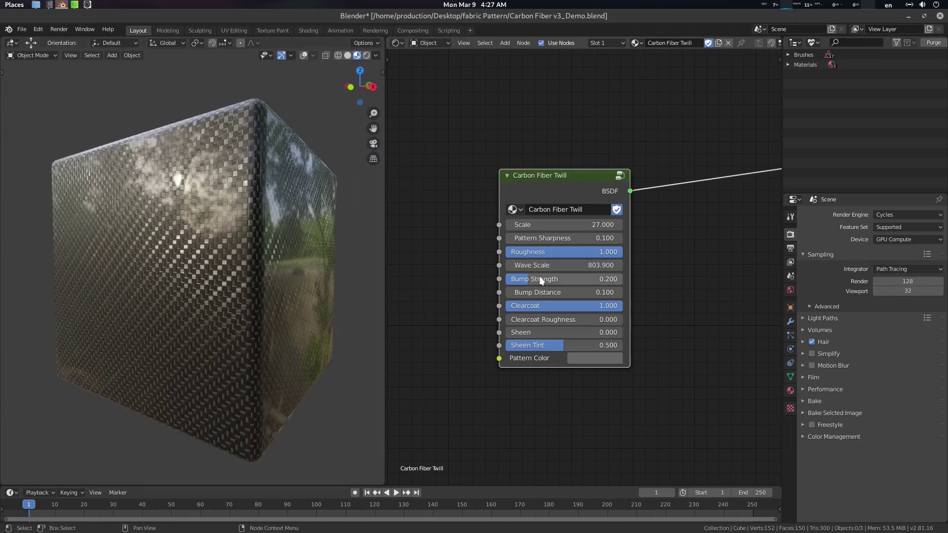
Try a Bump Strength of 0.294 on the twill node and return it to 0.2
left_click_drag(526, 277, 535, 277)
middle_click_drag(281, 275, 244, 245)
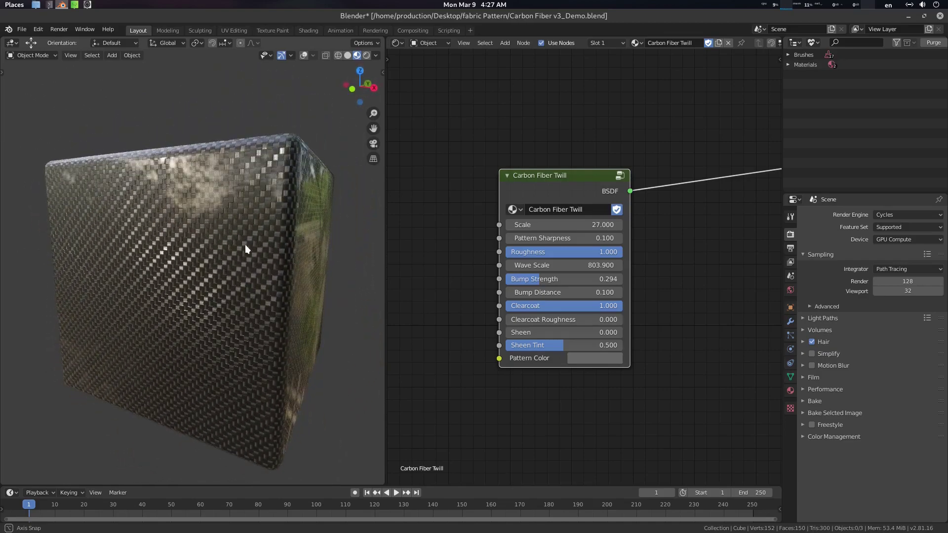
left_click(573, 278)
type(".")
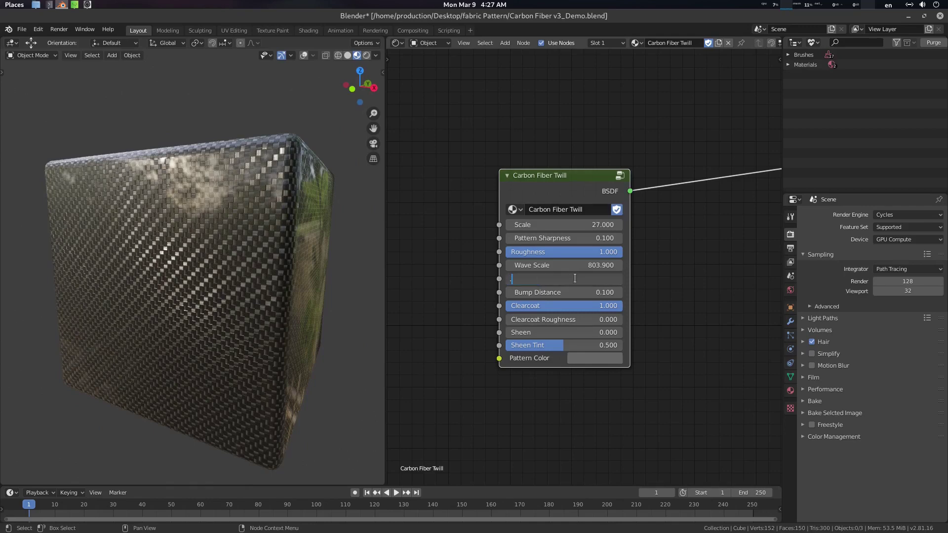
type("2")
key("Return")
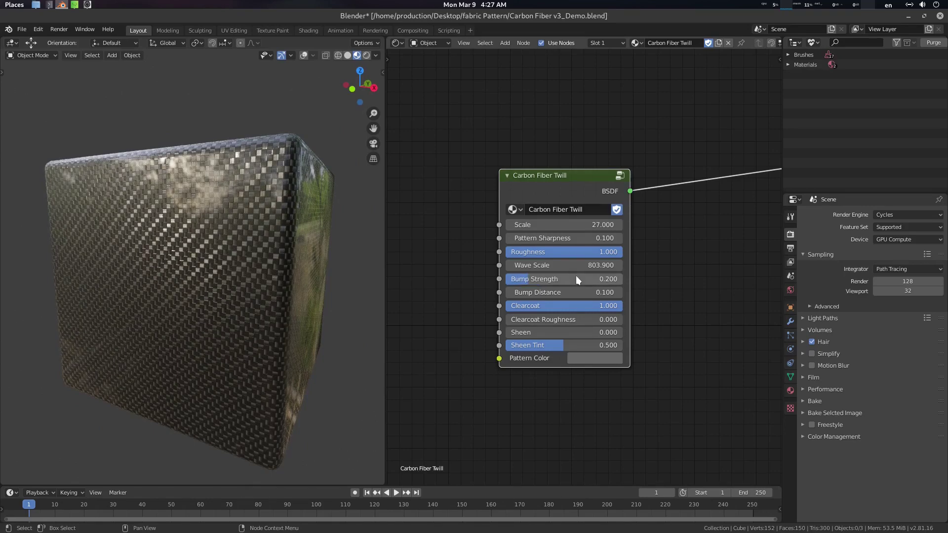
Try a Bump Strength of 0.1, inspect the cube's surface, and restore the value to 0.2
left_click(576, 275)
type(".1")
key("Return")
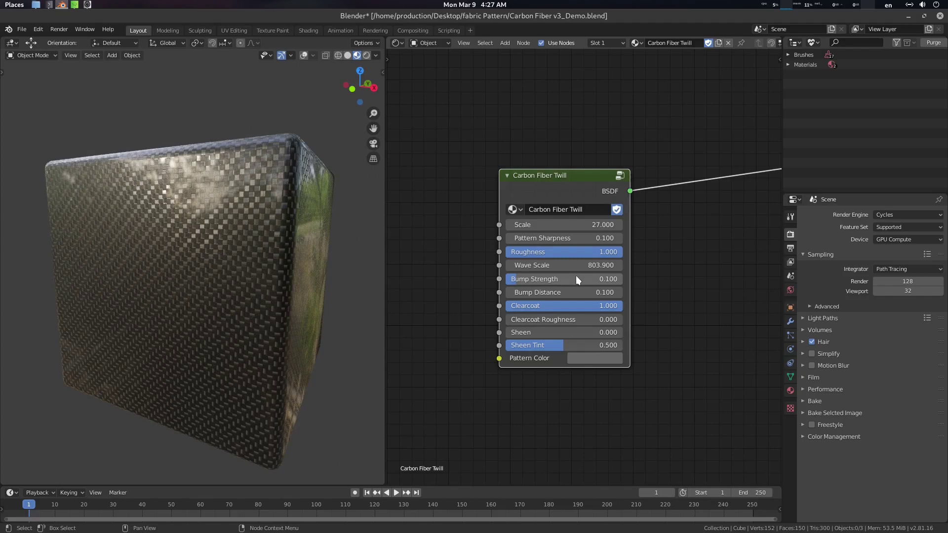
middle_click_drag(325, 241, 319, 265)
scroll(319, 265, "up", 5)
scroll(319, 265, "down", 5)
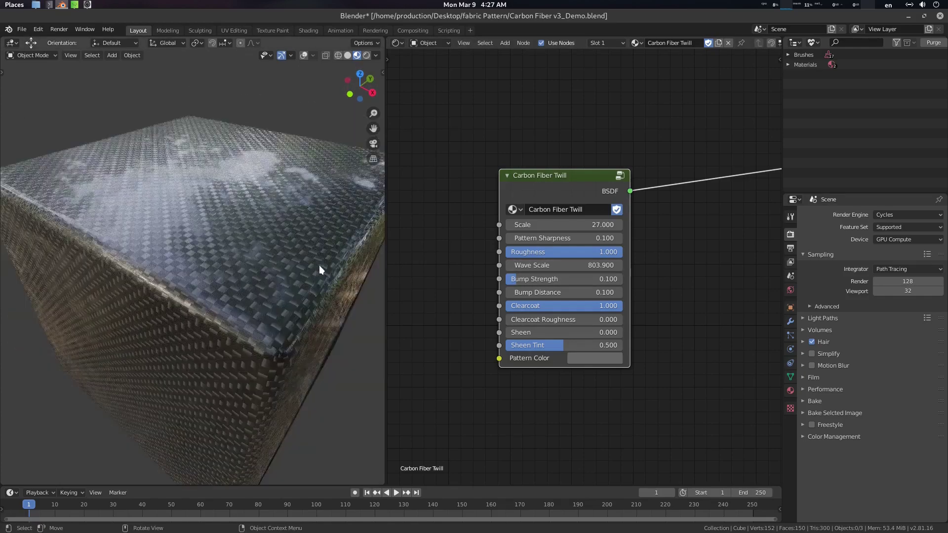
left_click(576, 278)
type(".2")
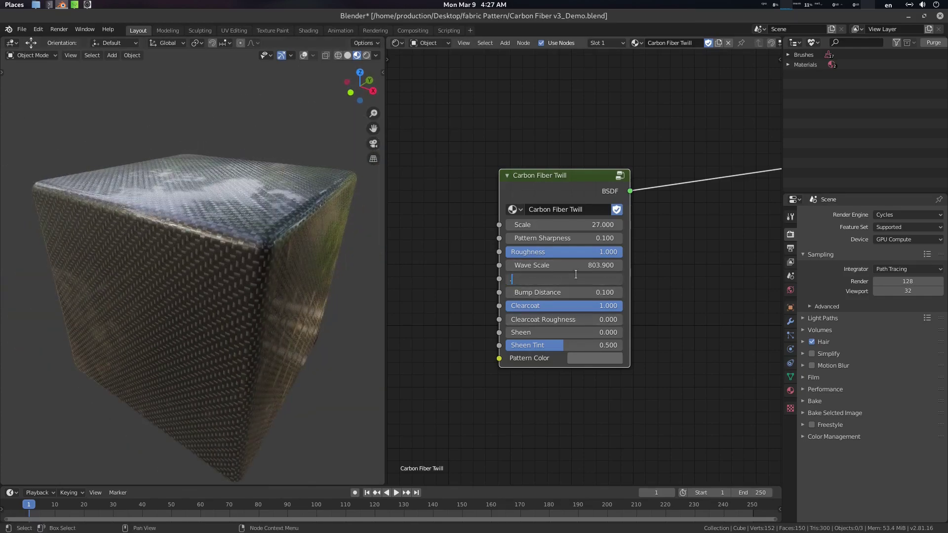
key("Return")
middle_click_drag(289, 282, 384, 277)
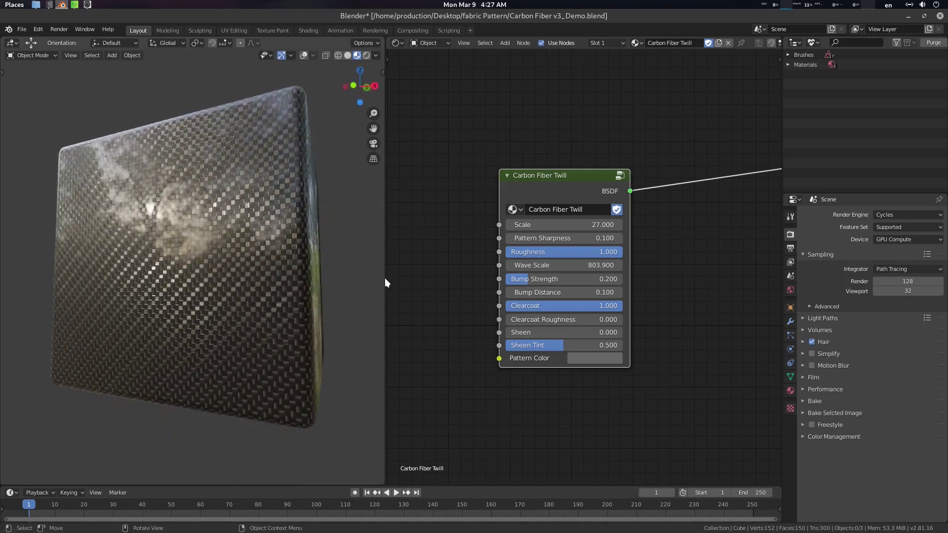
Set the Bump Distance of the Carbon Fiber Twill node to 2
left_click(558, 293)
type("1.1")
key("Return")
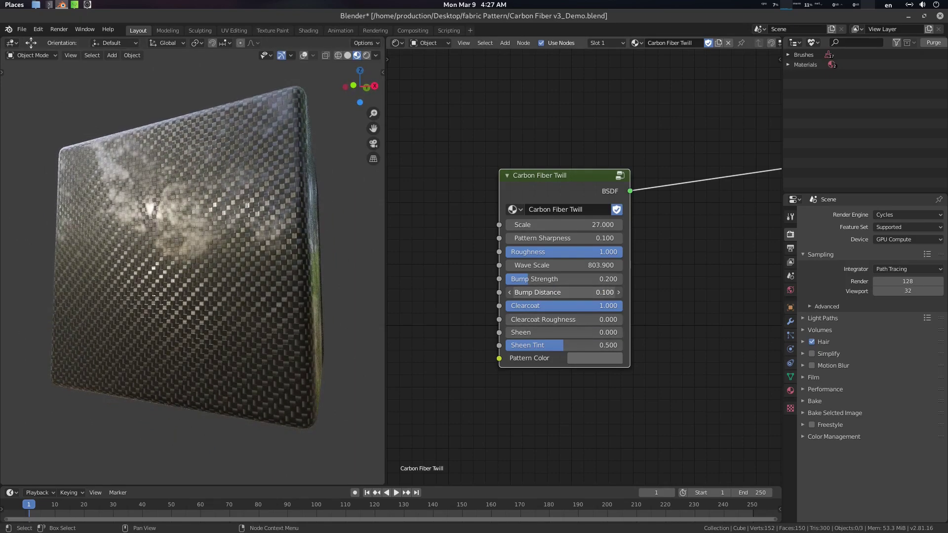
left_click_drag(568, 293, 558, 293)
left_click(558, 292)
type("2")
key("Return")
middle_click_drag(306, 276, 282, 288)
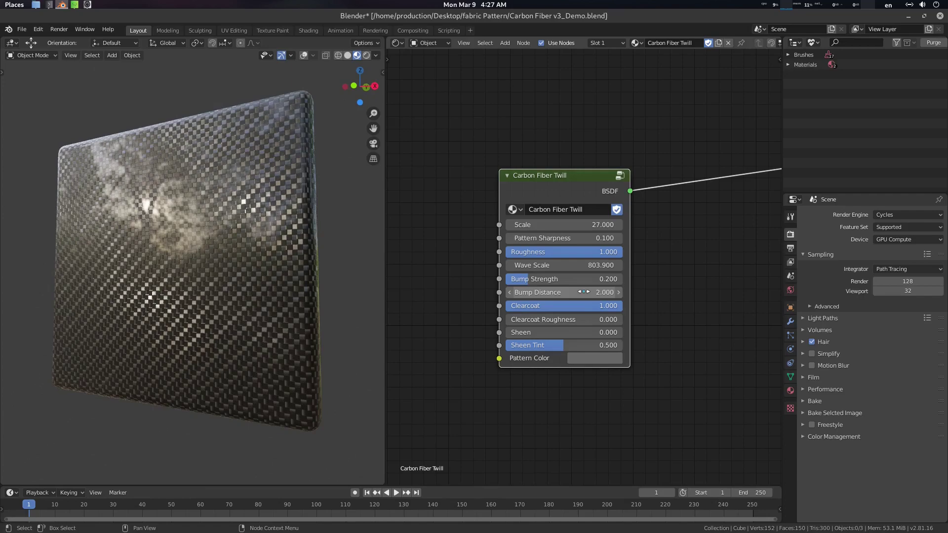
Set the twill node's Clearcoat to 0.99 and its Clearcoat Roughness to 0
left_click_drag(598, 306, 590, 306)
middle_click_drag(307, 245, 286, 294)
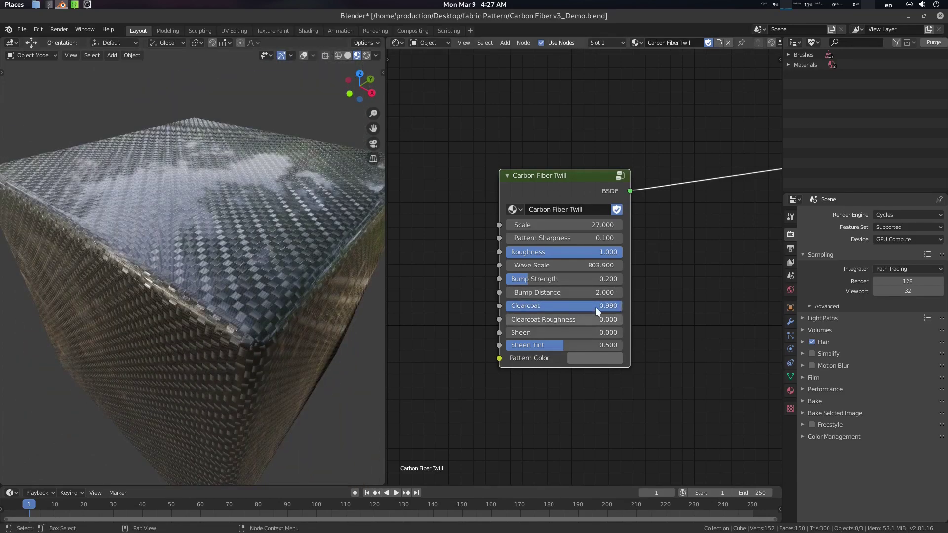
mouse_move(558, 322)
left_mouse_down()
mouse_move(615, 322)
mouse_move(557, 322)
left_mouse_up()
middle_click_drag(321, 338, 340, 297)
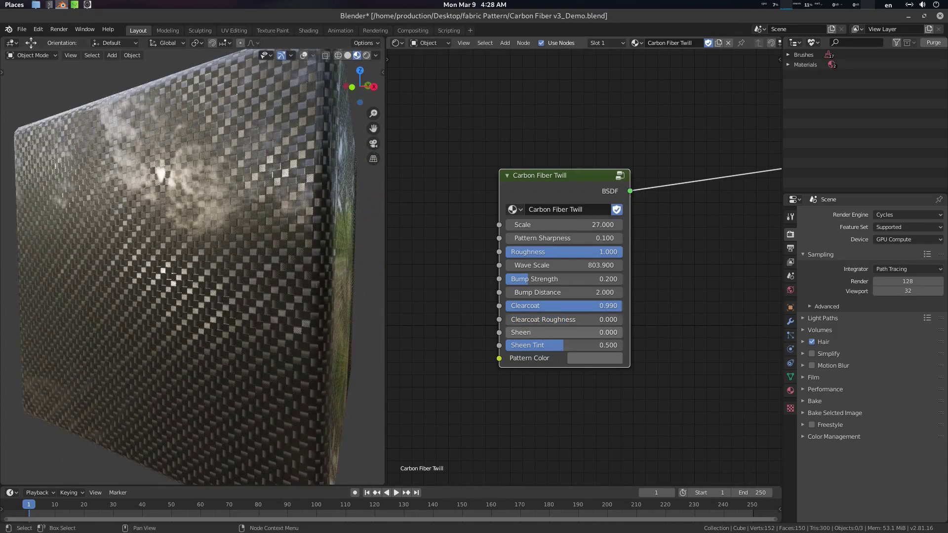
Set the Sheen of the Carbon Fiber Twill node to 1
left_click_drag(548, 332, 620, 333)
middle_click_drag(239, 327, 251, 301)
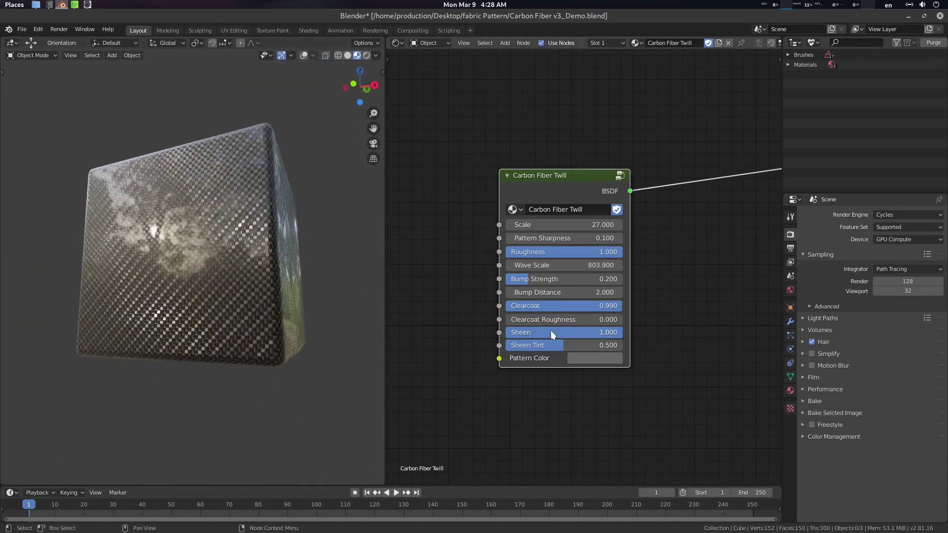
Set the Carbon Fiber Twill node's Sheen to 0 and darken its Pattern Color to black
left_click_drag(549, 330, 509, 332)
middle_click_drag(281, 316, 307, 297)
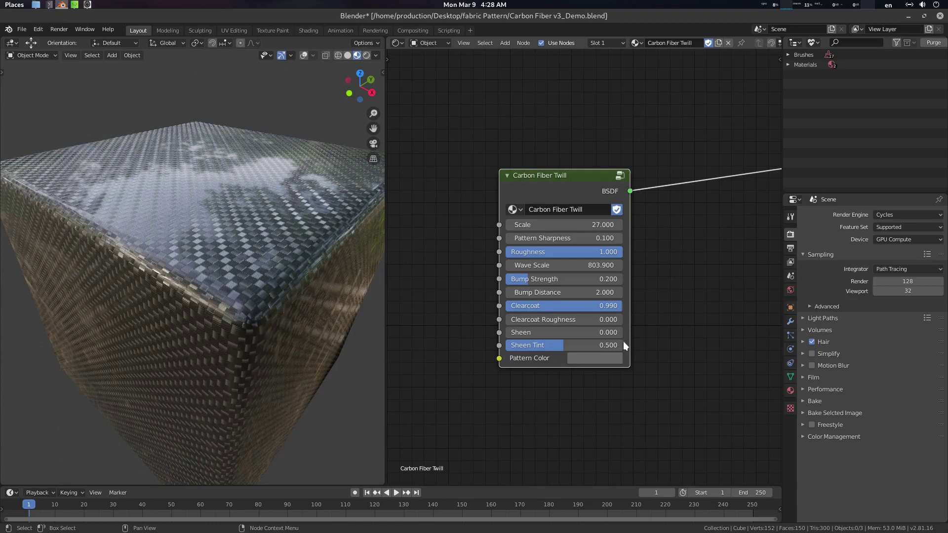
left_click(606, 358)
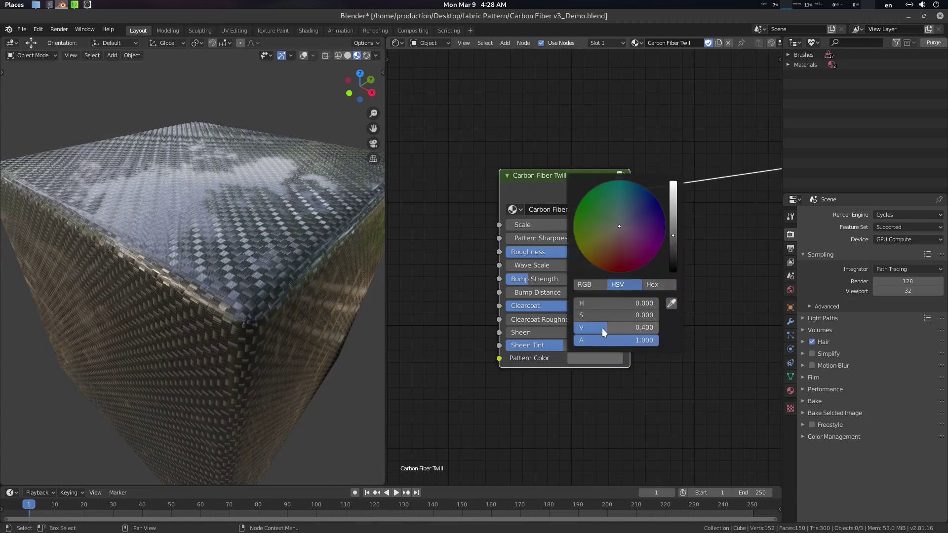
left_click_drag(602, 328, 573, 328)
middle_click_drag(252, 315, 275, 277)
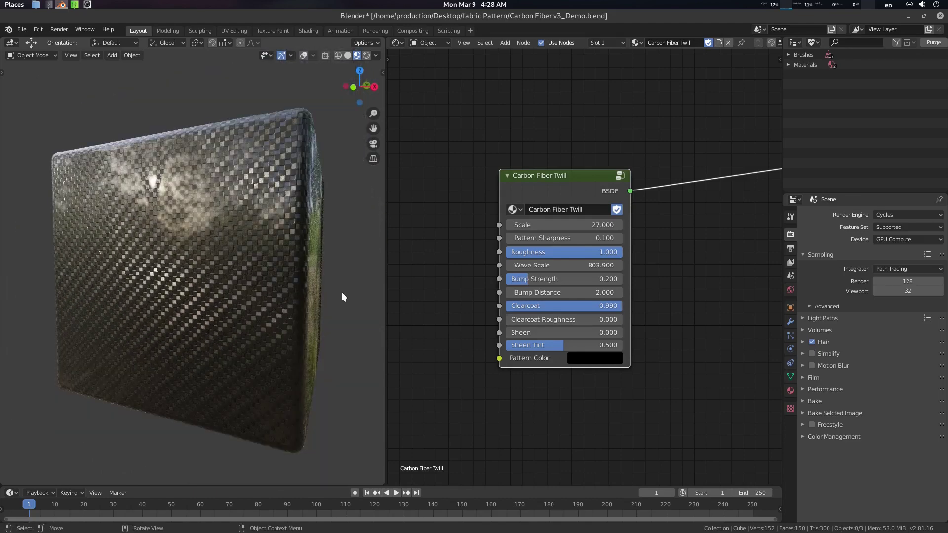
Try a green Pattern Color with hue 0.371, saturation 0.833 and value 0.715, followed by a yellow one
left_click(594, 358)
left_click_drag(596, 326, 617, 327)
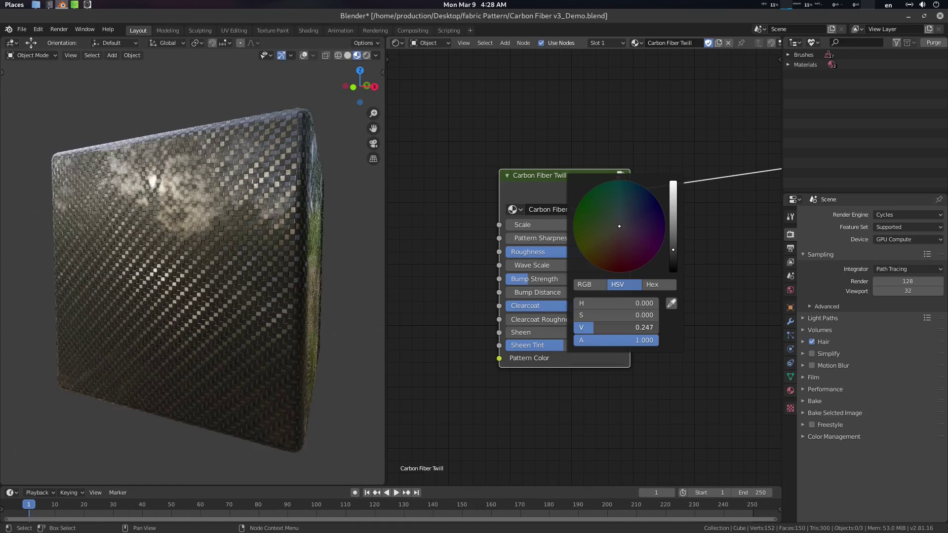
left_click_drag(606, 231, 591, 200)
mouse_move(674, 213)
left_mouse_down()
mouse_move(673, 191)
mouse_move(673, 203)
left_mouse_up()
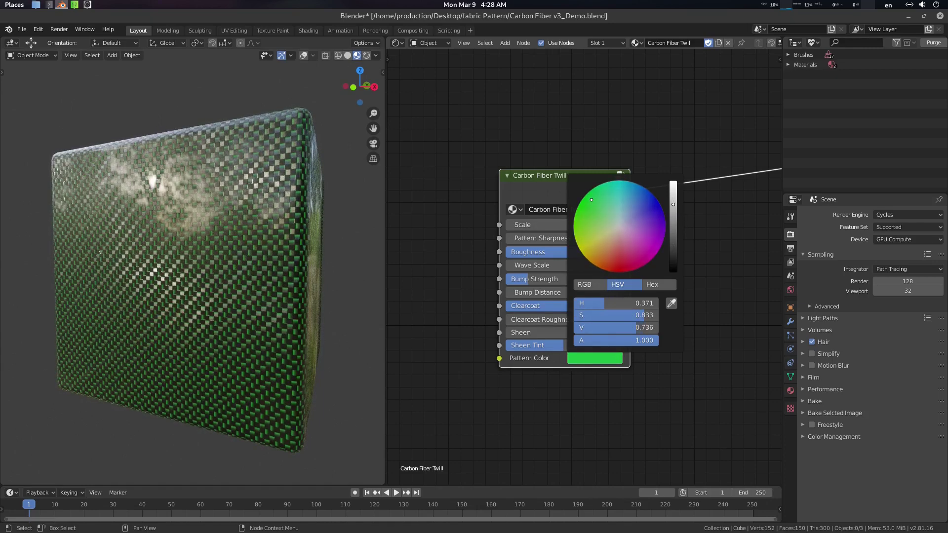
scroll(261, 258, "down", 2)
middle_click_drag(317, 255, 310, 267)
left_click(595, 358)
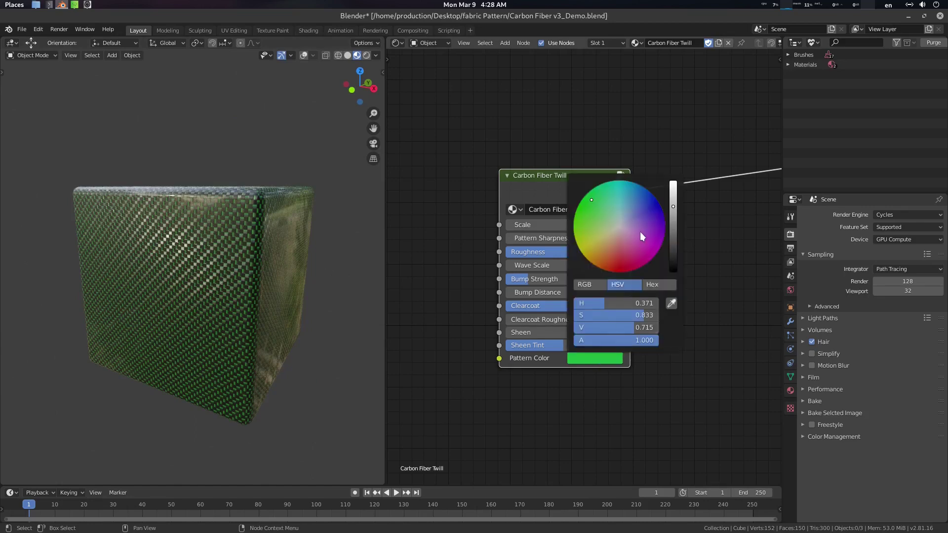
left_click_drag(639, 232, 592, 242)
Add a Geometry node beside the Carbon Fiber Twill node, on its input side
middle_click_drag(472, 373, 614, 343)
left_click(525, 328)
key("shift+a")
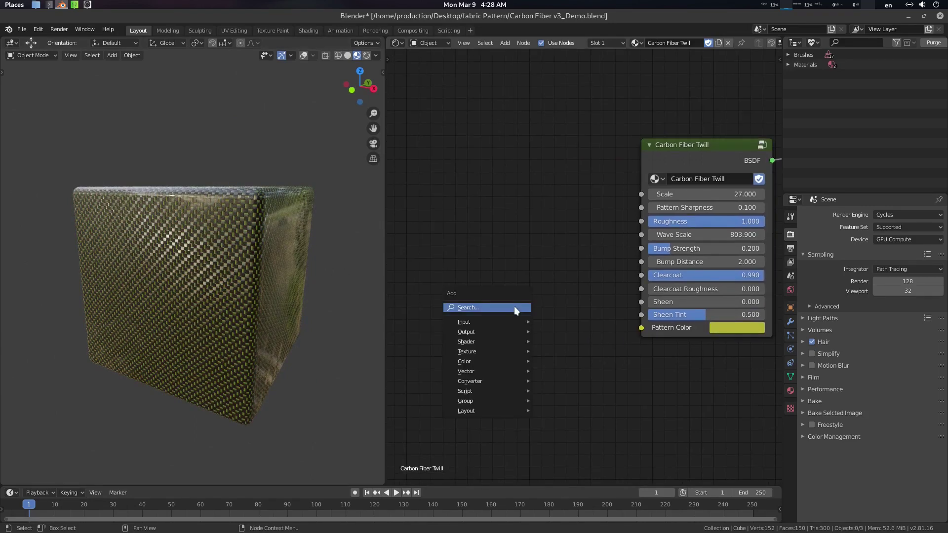
left_click(514, 307)
type("ge")
key("Return")
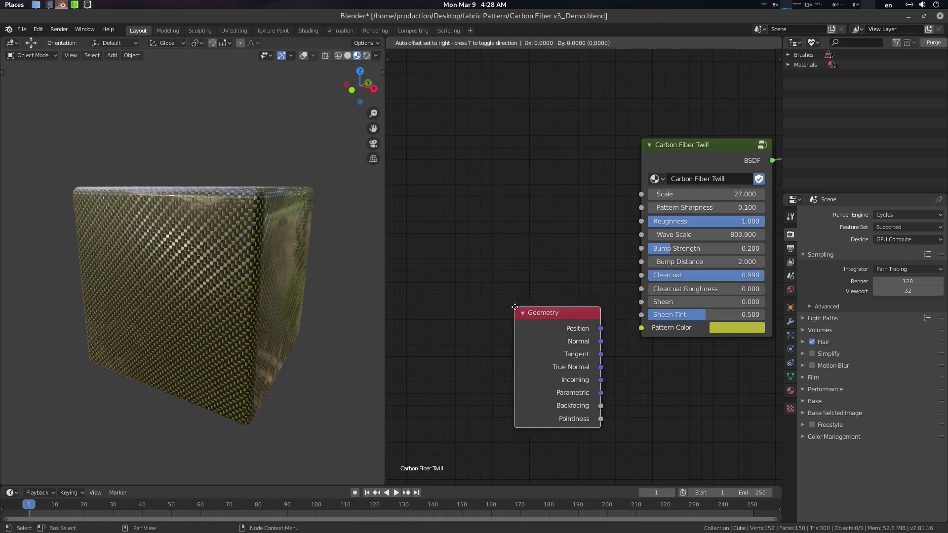
left_click(454, 301)
Connect the Geometry node's Position output to the Pattern Color input of the Carbon Fiber Twill node
scroll(560, 318, "up", 1)
middle_click_drag(558, 314, 535, 312)
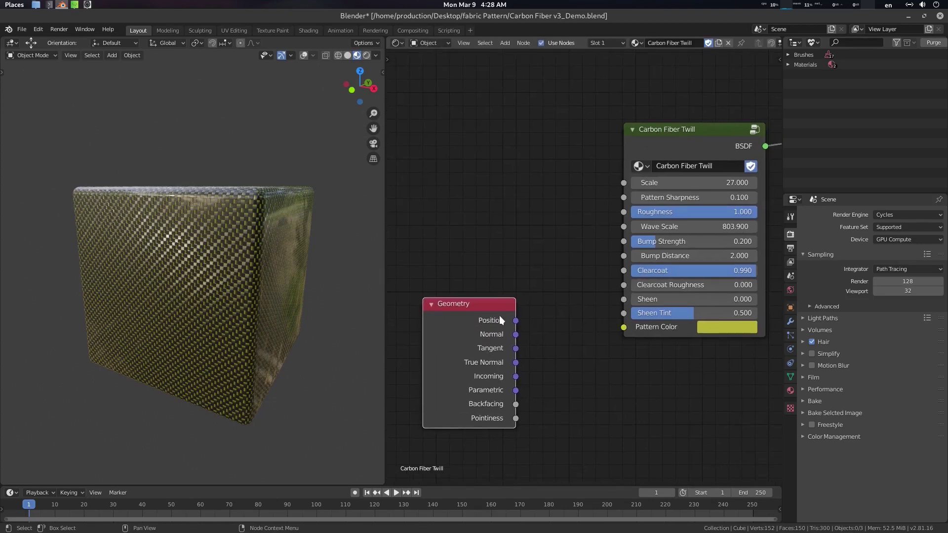
left_click_drag(499, 316, 508, 239)
key("Escape")
left_click_drag(524, 323, 623, 327)
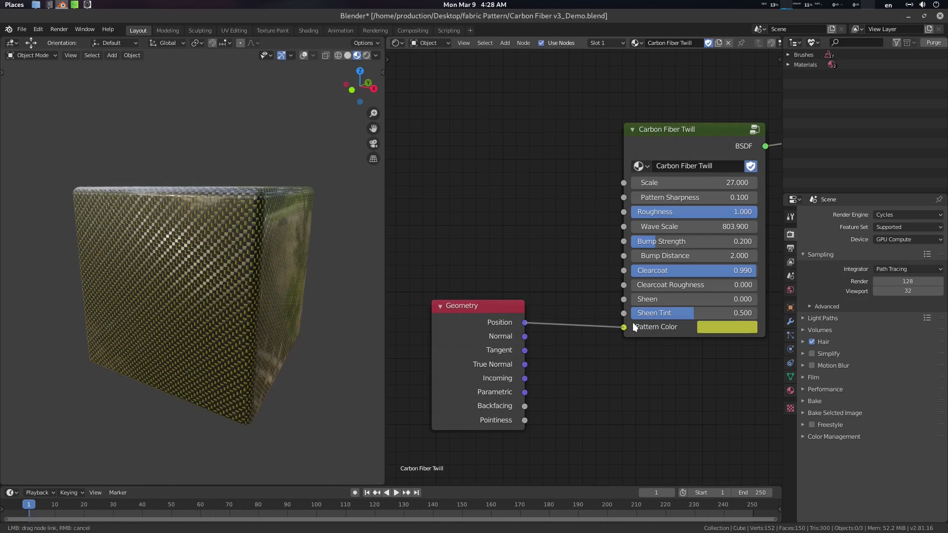
Try moving the cube along the X axis to check its position-driven pattern color, and deselect it
scroll(210, 286, "down", 2)
middle_click_drag(210, 286, 233, 311)
left_click(234, 311)
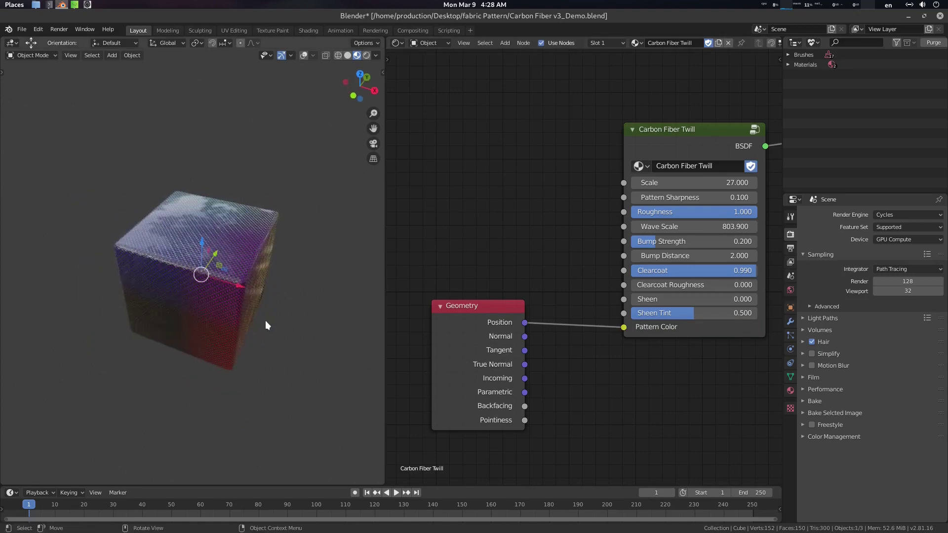
left_click_drag(238, 285, 261, 307)
middle_click_drag(261, 302, 293, 279)
key("alt+a")
Disconnect the Geometry node from Pattern Color and delete it
scroll(294, 279, "down", 3)
middle_click_drag(591, 245, 558, 251)
left_click_drag(594, 334, 545, 365)
left_click_drag(467, 314, 504, 296)
key("x")
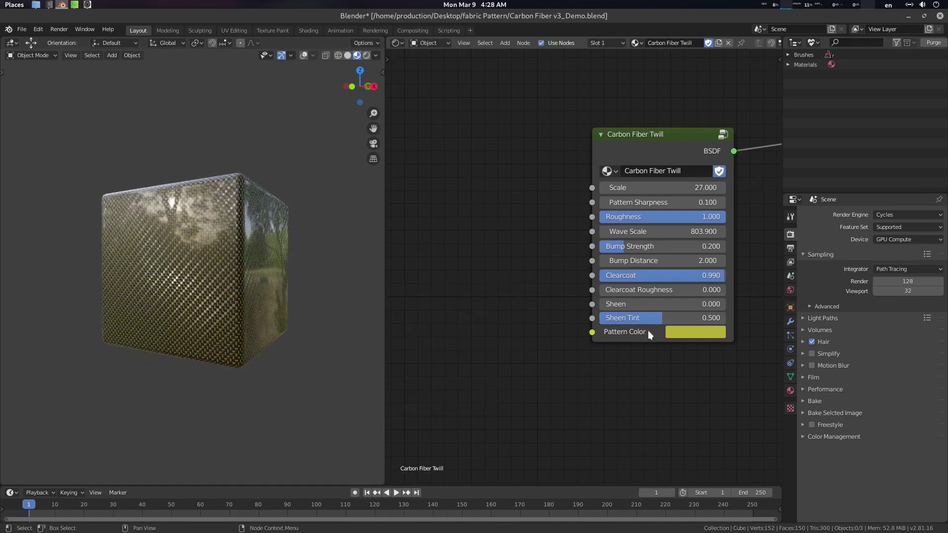
Set the twill node's Pattern Color to black and inspect the weave on the cube
left_click(689, 334)
left_click_drag(778, 221, 766, 248)
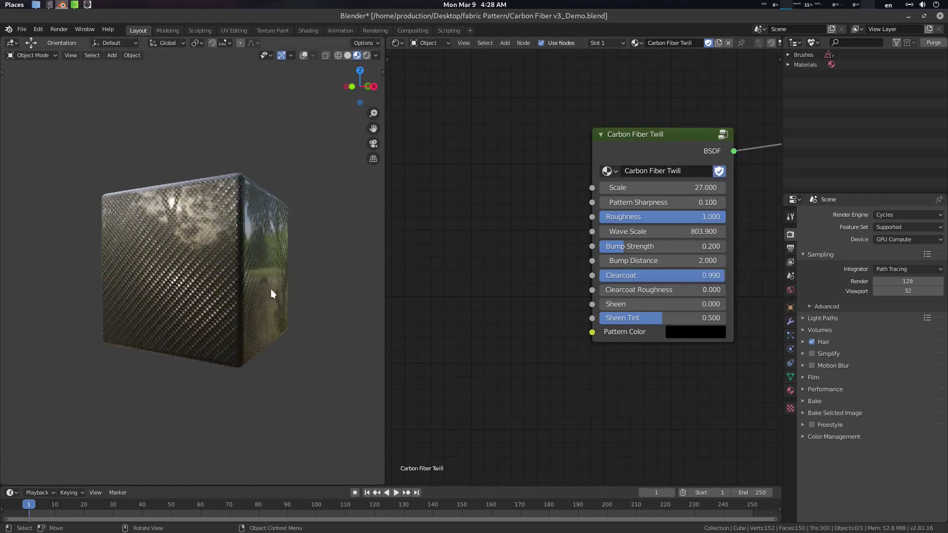
scroll(271, 286, "up", 3)
middle_click_drag(274, 229, 256, 246)
scroll(257, 244, "down", 2)
Open the Carbon Fiber Twill node group and examine its internal texture, curve and color ramp nodes alongside the cube's surface
left_click_drag(643, 130, 585, 143)
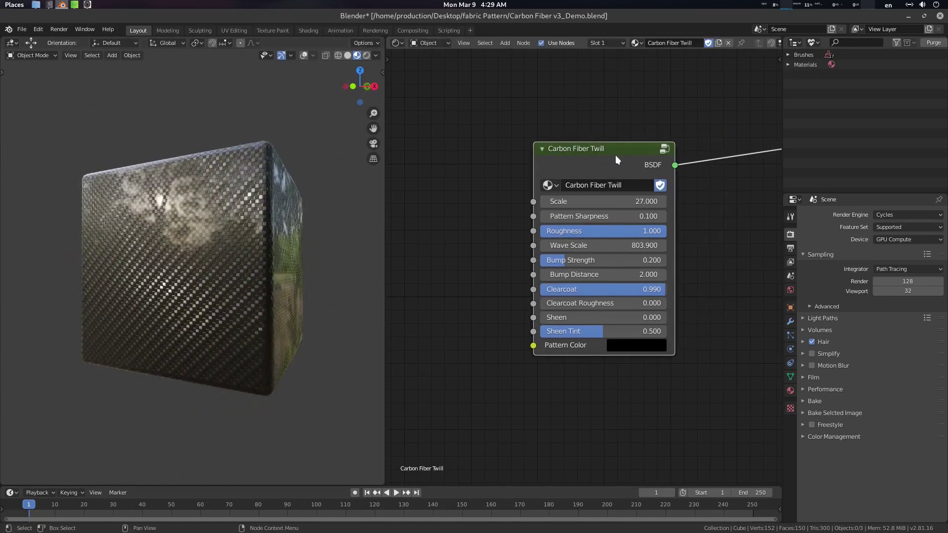
key("Tab")
scroll(596, 207, "down", 1)
scroll(596, 206, "down", 9)
middle_click_drag(495, 207, 613, 227)
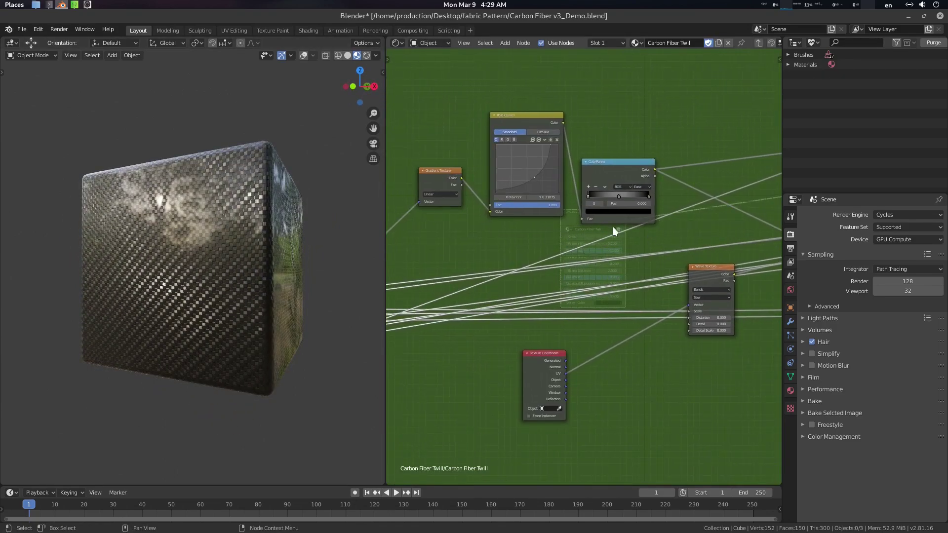
scroll(270, 253, "up", 5)
middle_click_drag(269, 252, 265, 276)
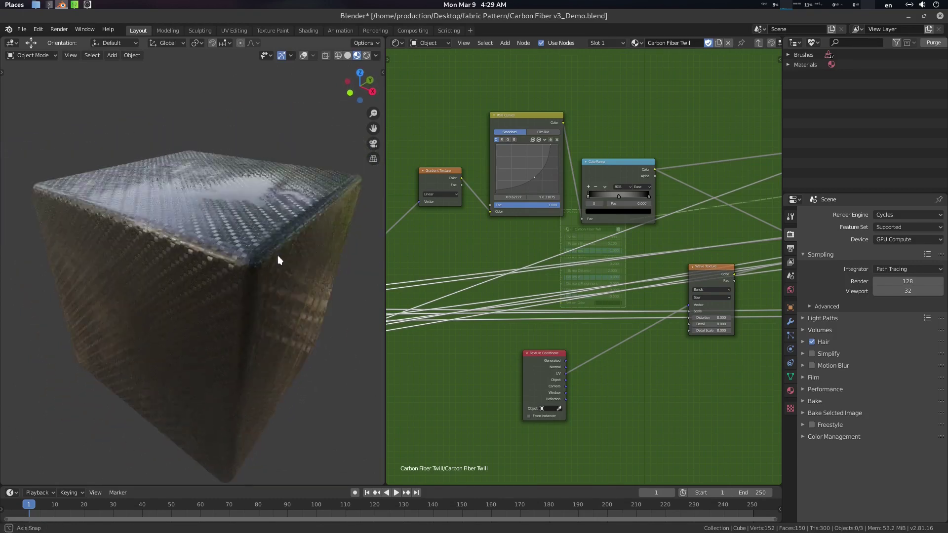
middle_click_drag(279, 260, 292, 245)
middle_click_drag(504, 237, 610, 223)
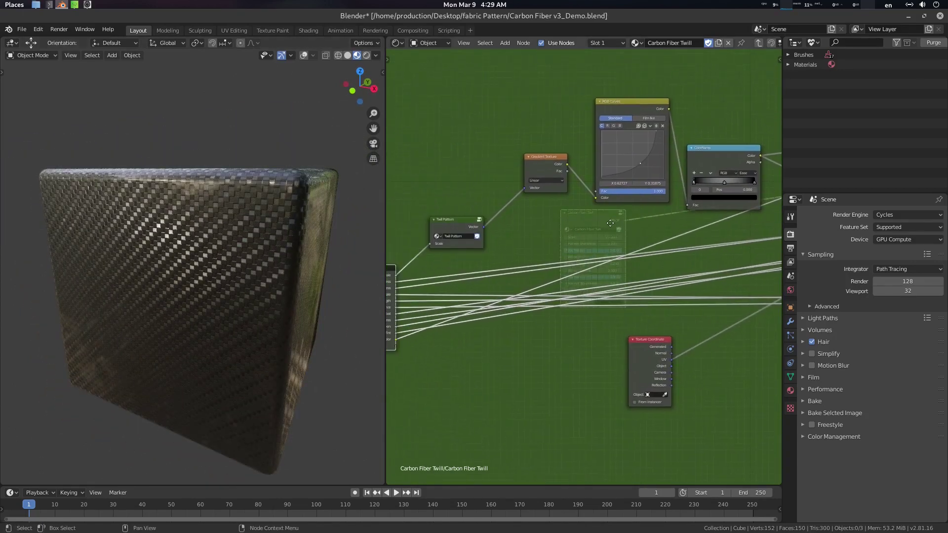
Look inside the nested Twill Pattern group, return to the material's top-level node tree and view the cube up close
left_click(450, 218)
key("Tab")
key("Tab")
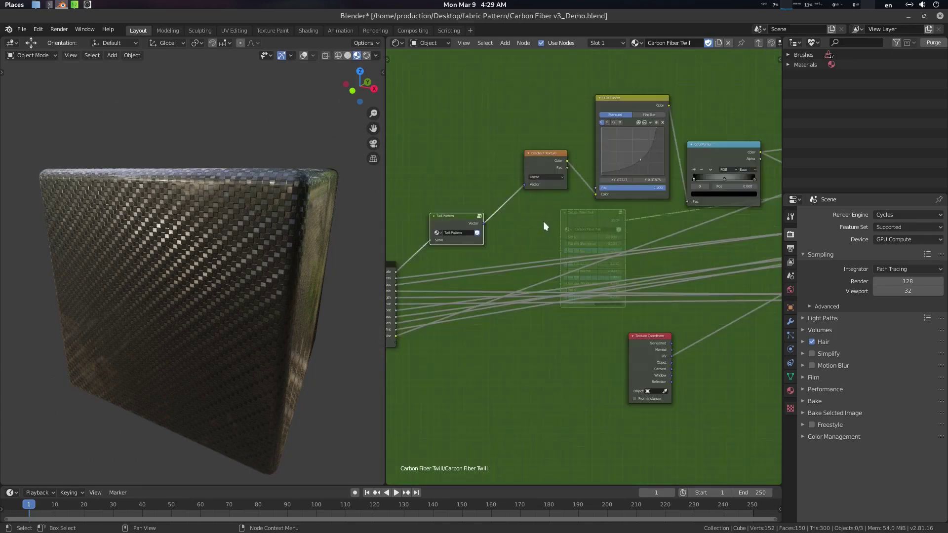
key("Tab")
key("Tab")
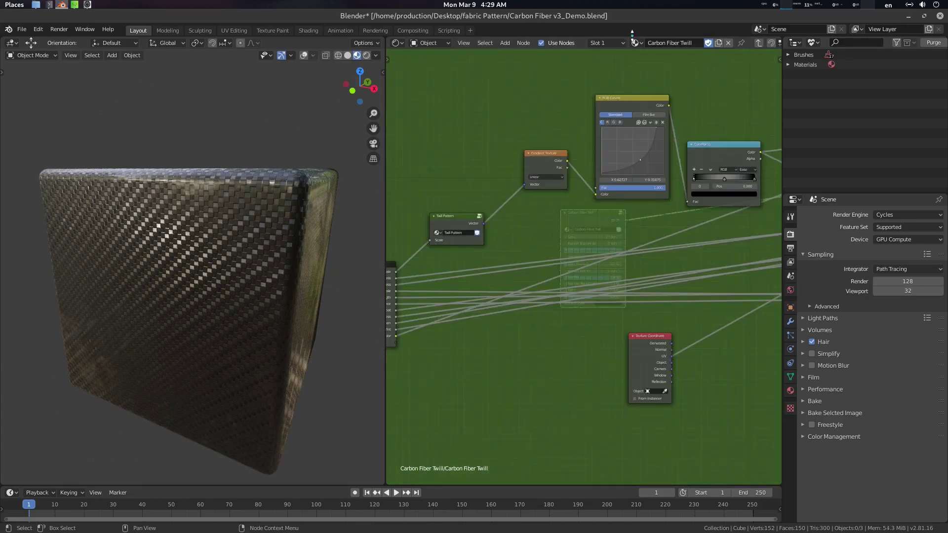
key("Tab")
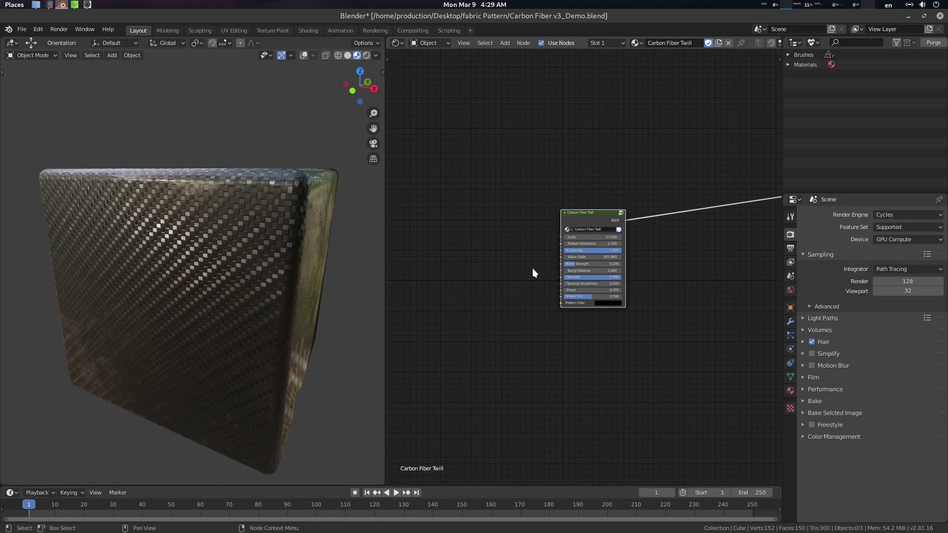
mouse_move(241, 262)
middle_mouse_down()
mouse_move(244, 247)
mouse_move(239, 256)
middle_mouse_up()
scroll(258, 256, "up", 2)
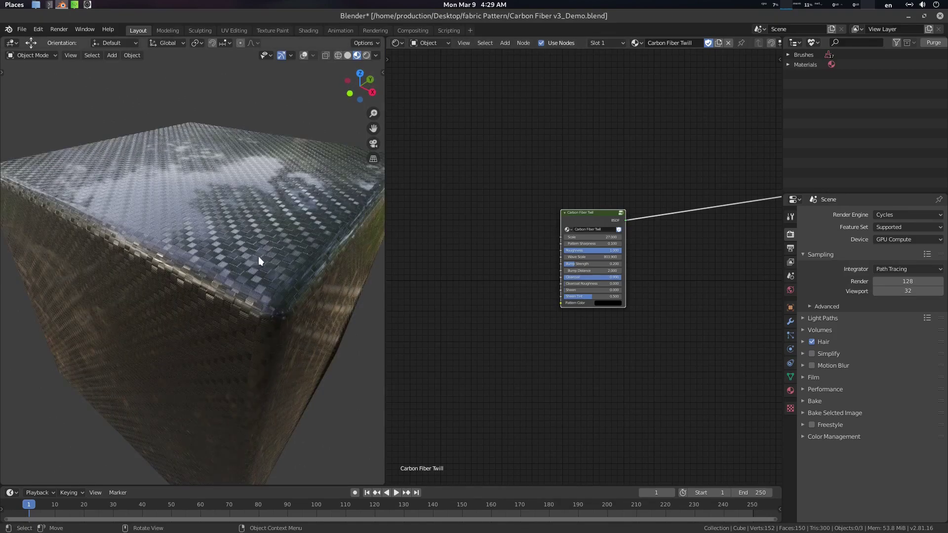